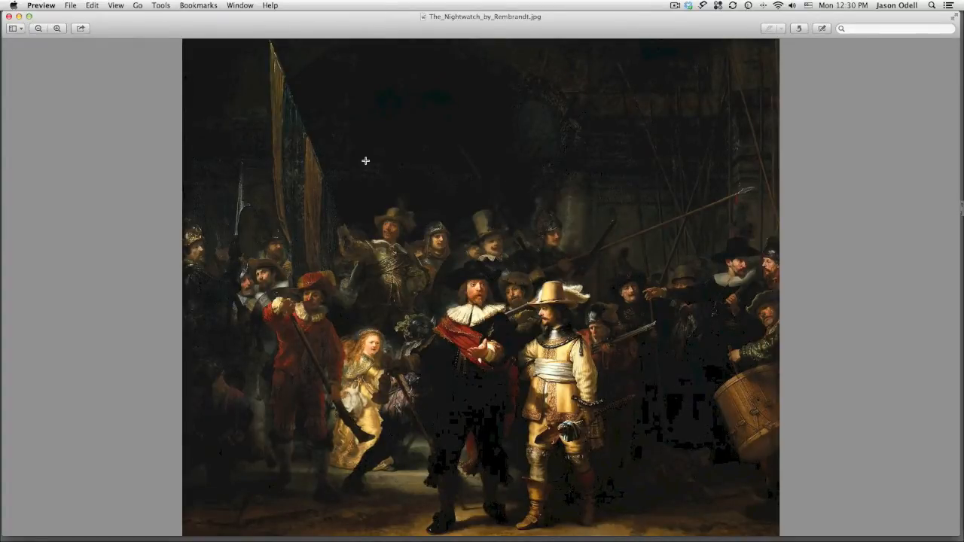
# Step: Switch to Lightroom, open the bighorn sheep photo in the Develop module and go to its warmer, darker version
pyautogui.press('super+Tab')
pyautogui.press('super+Tab')
pyautogui.press('super+Tab')
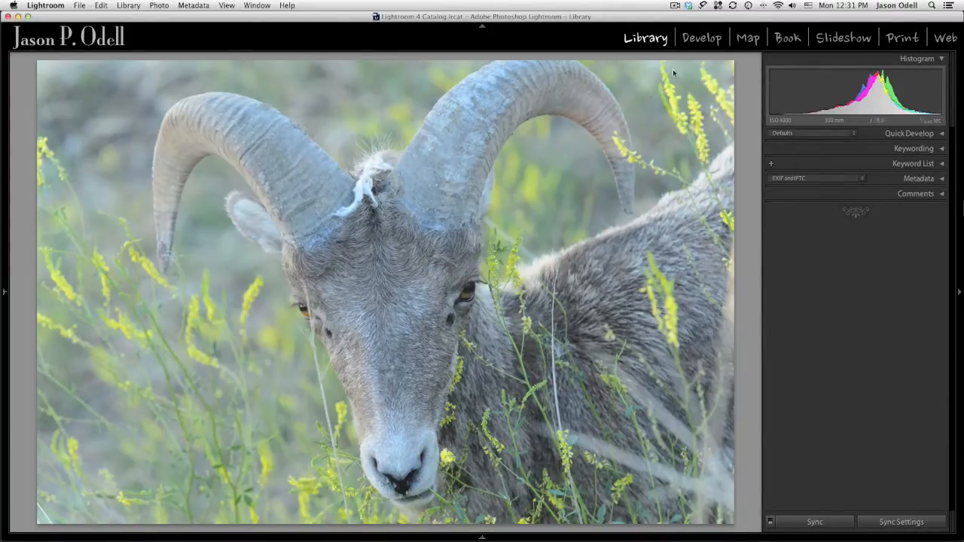
pyautogui.click(696, 39)
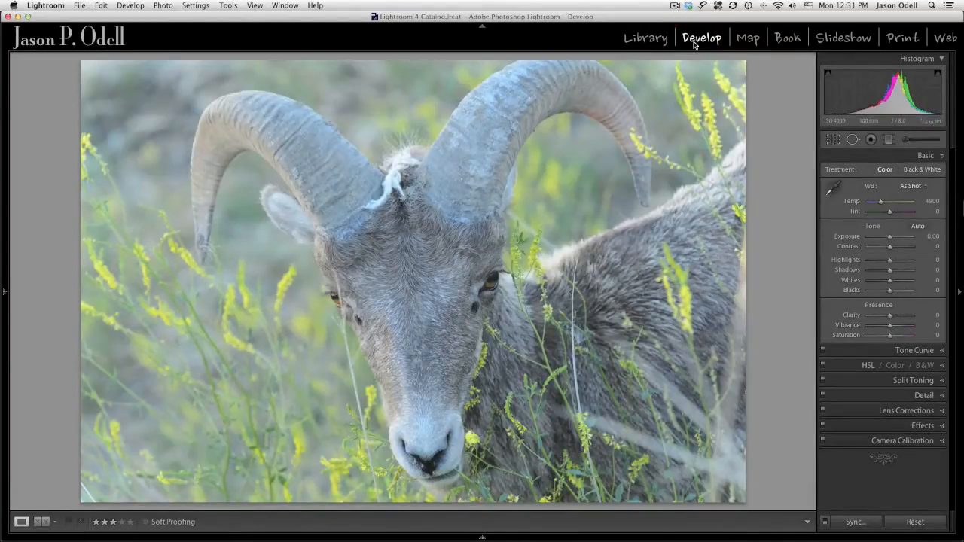
pyautogui.press('Right')
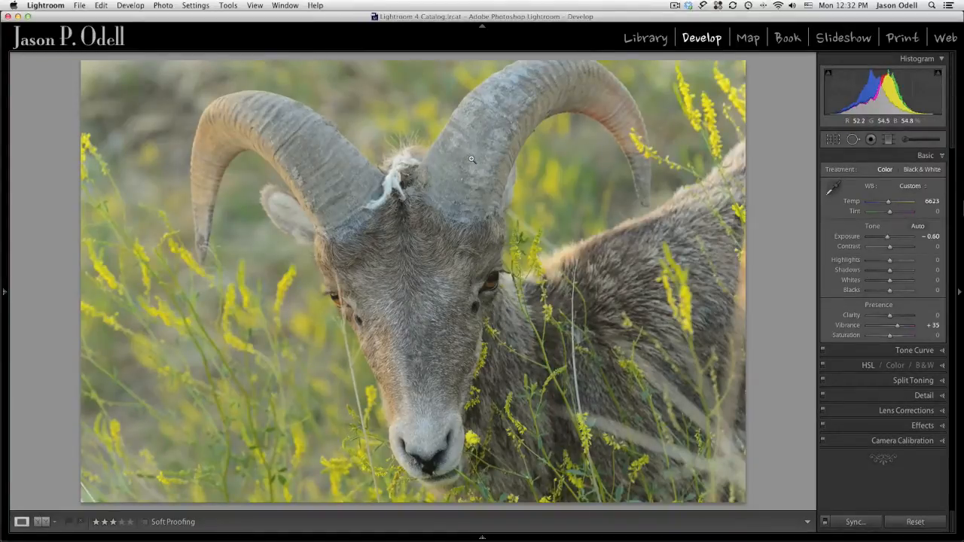
# Step: Send a copy with Lightroom adjustments to Viveza 2 as a 16-bit ProPhoto RGB TIFF at 240 resolution without compression
pyautogui.rightClick(442, 215)
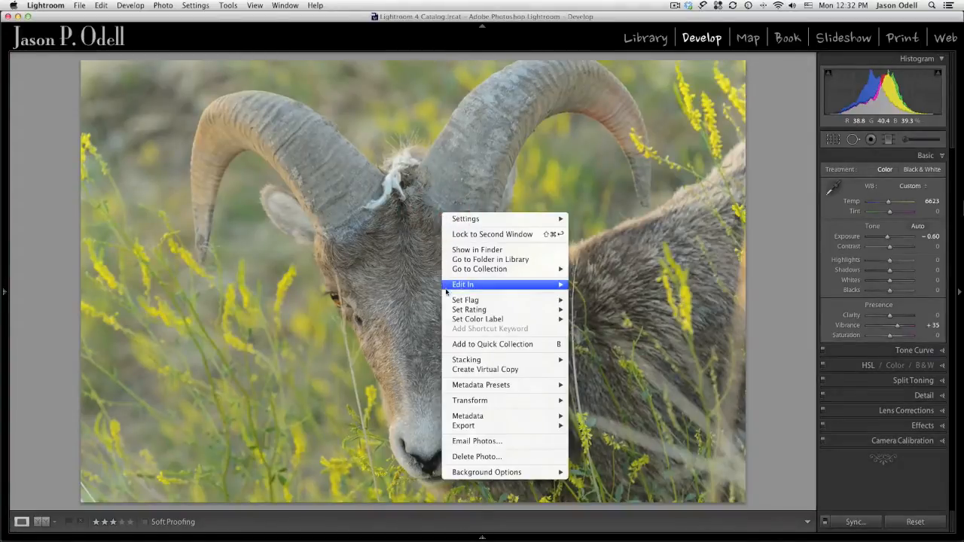
pyautogui.moveTo(512, 289)
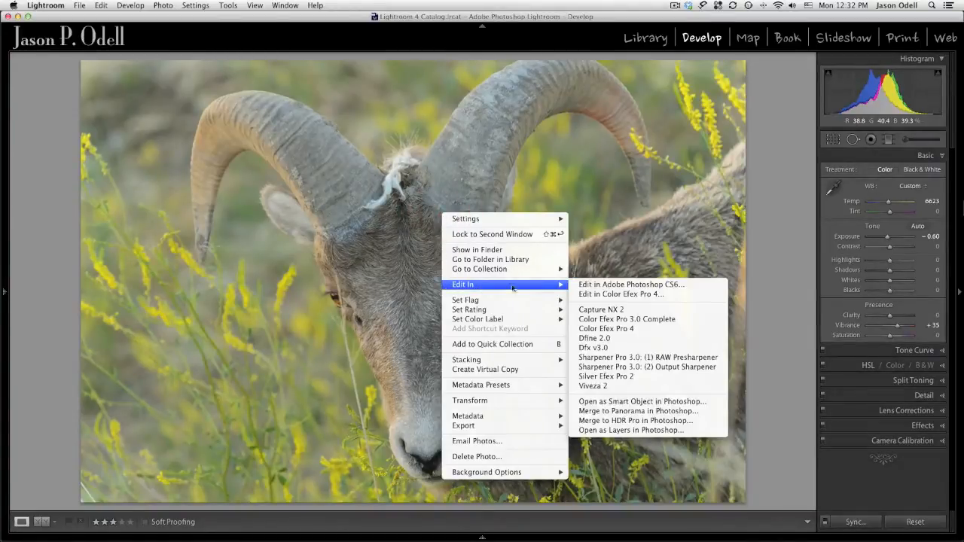
pyautogui.click(597, 387)
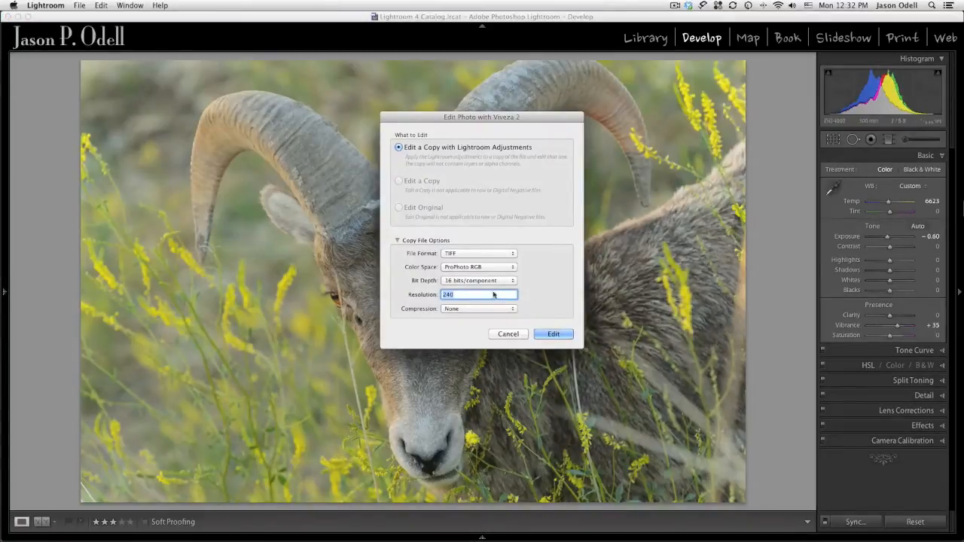
pyautogui.click(552, 334)
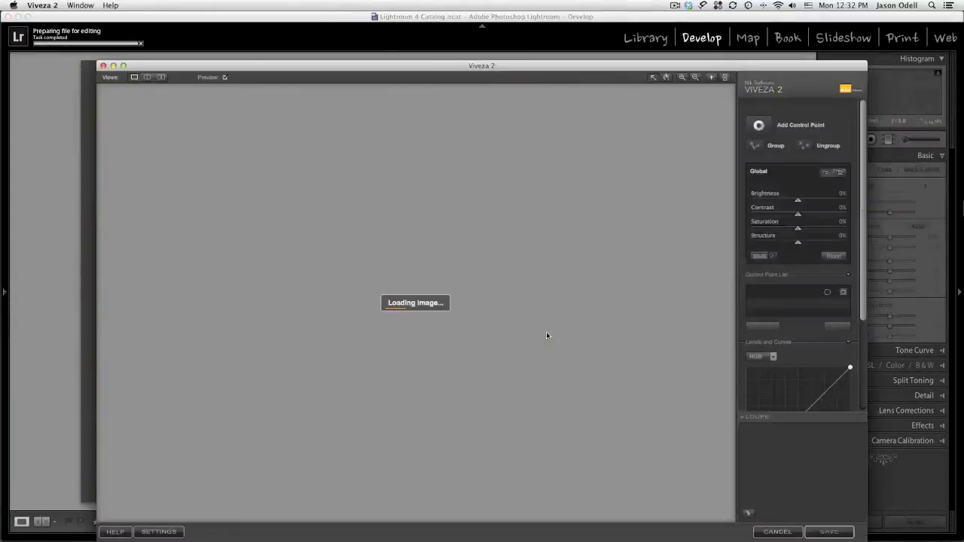
# Step: Reposition and enlarge the Viveza 2 window to fill the whole screen
pyautogui.moveTo(491, 65); pyautogui.dragTo(422, 15)
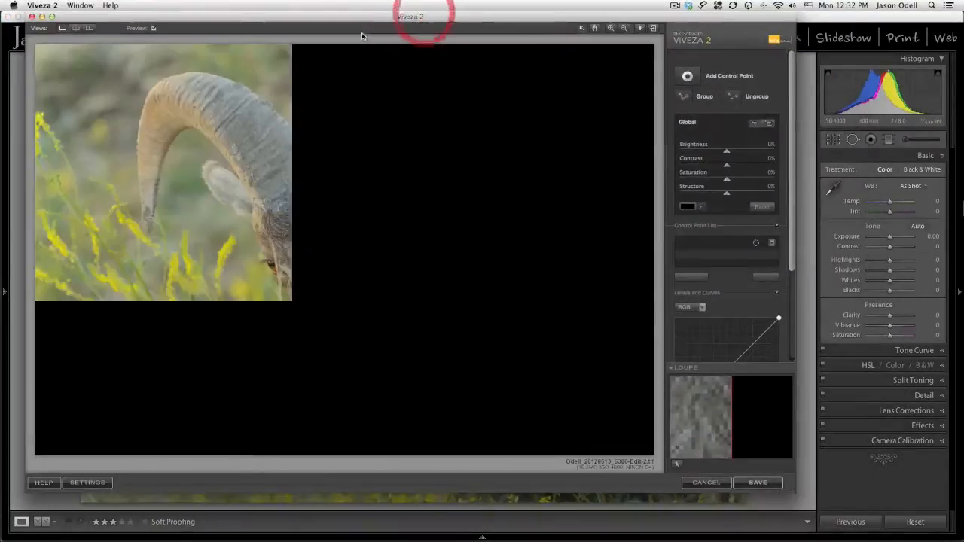
pyautogui.moveTo(795, 493); pyautogui.dragTo(957, 537)
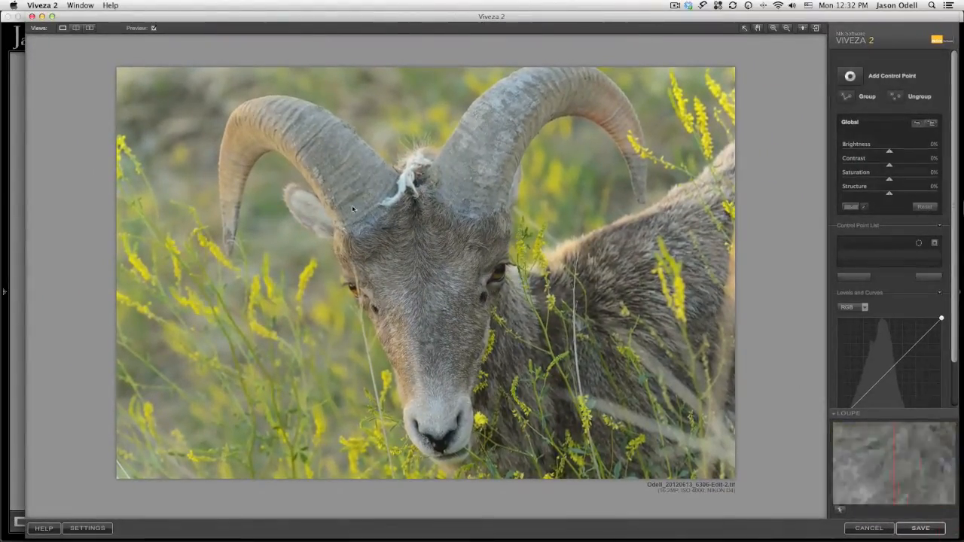
pyautogui.moveTo(226, 15); pyautogui.dragTo(205, 15)
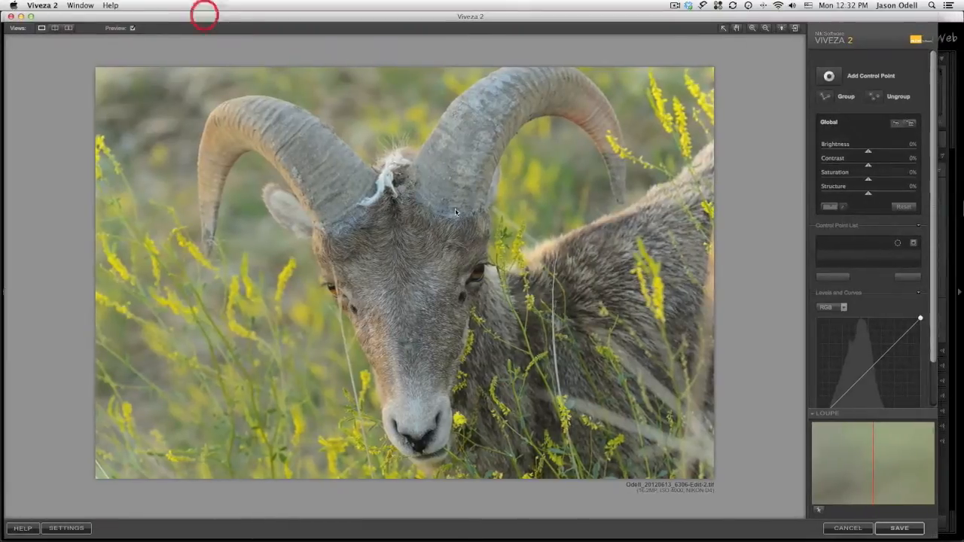
pyautogui.moveTo(937, 540); pyautogui.dragTo(957, 538)
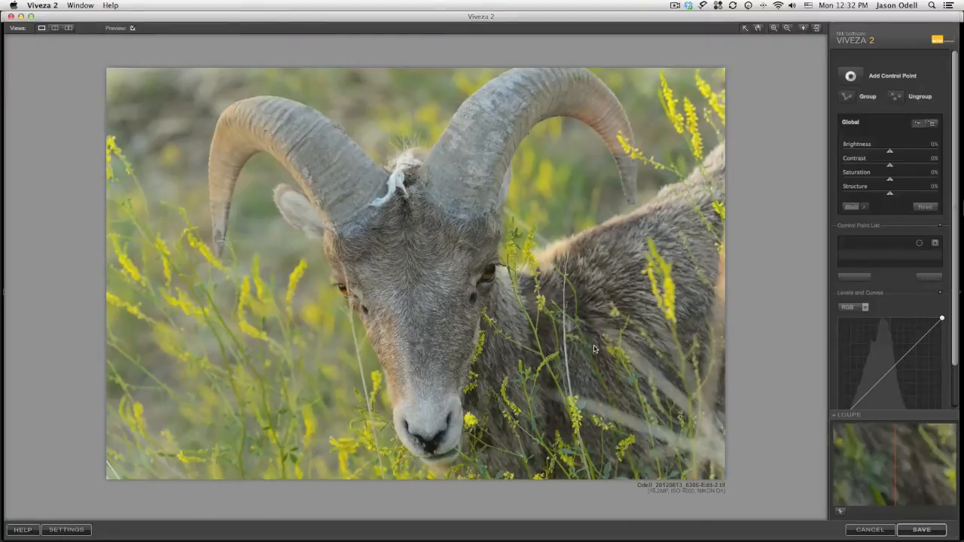
# Step: Add a control point on the sheep's face with size 29%, brightness 18%, contrast 13% and structure 40%
pyautogui.click(851, 76)
pyautogui.click(422, 303)
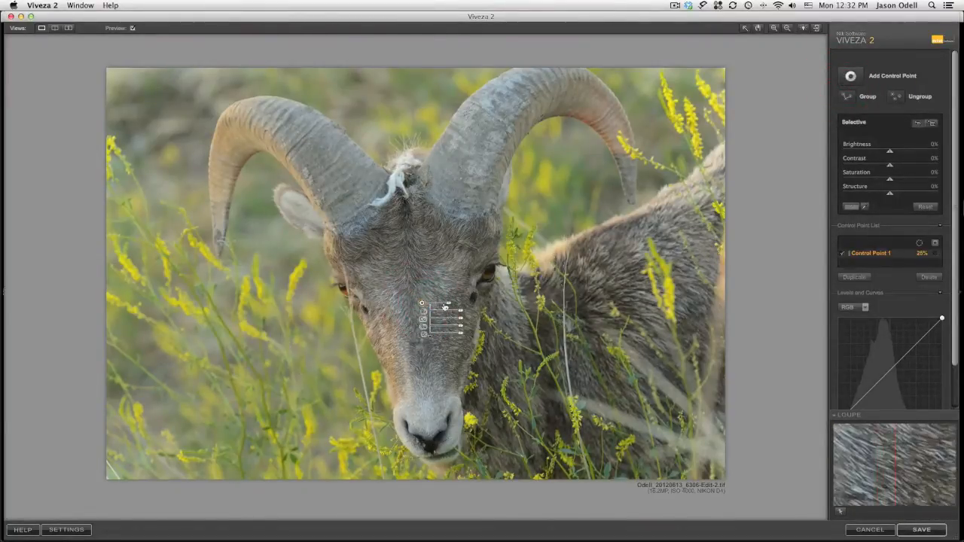
pyautogui.moveTo(447, 305); pyautogui.dragTo(460, 327)
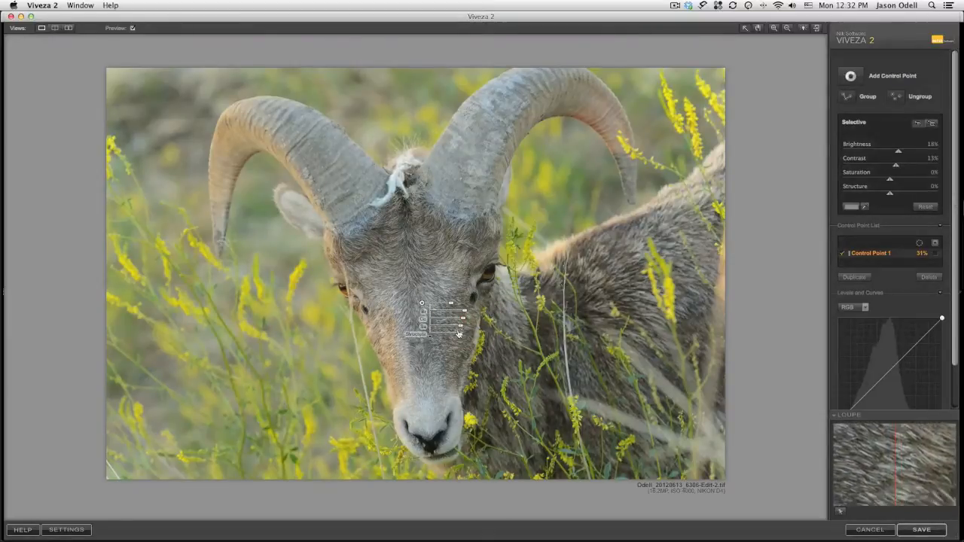
pyautogui.moveTo(460, 335); pyautogui.dragTo(470, 334)
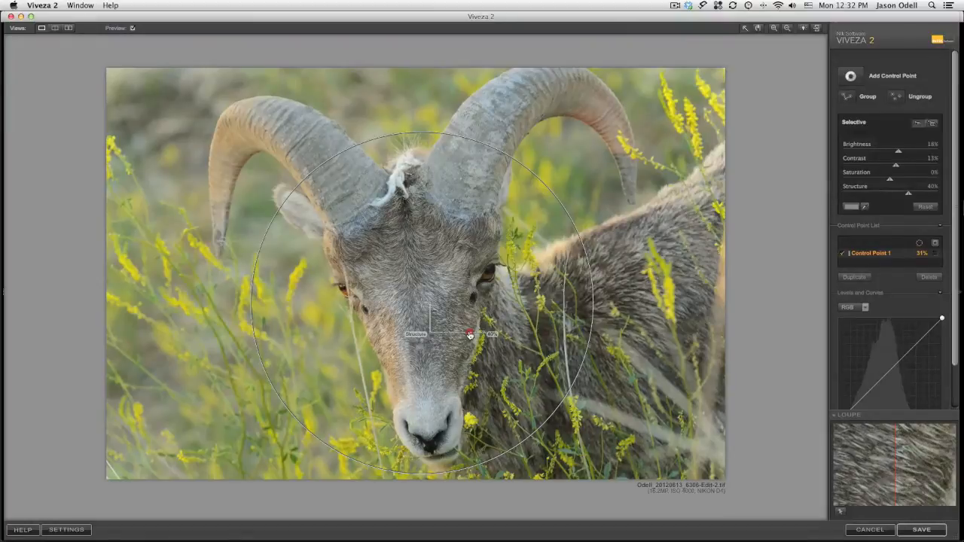
pyautogui.moveTo(470, 334); pyautogui.dragTo(469, 335)
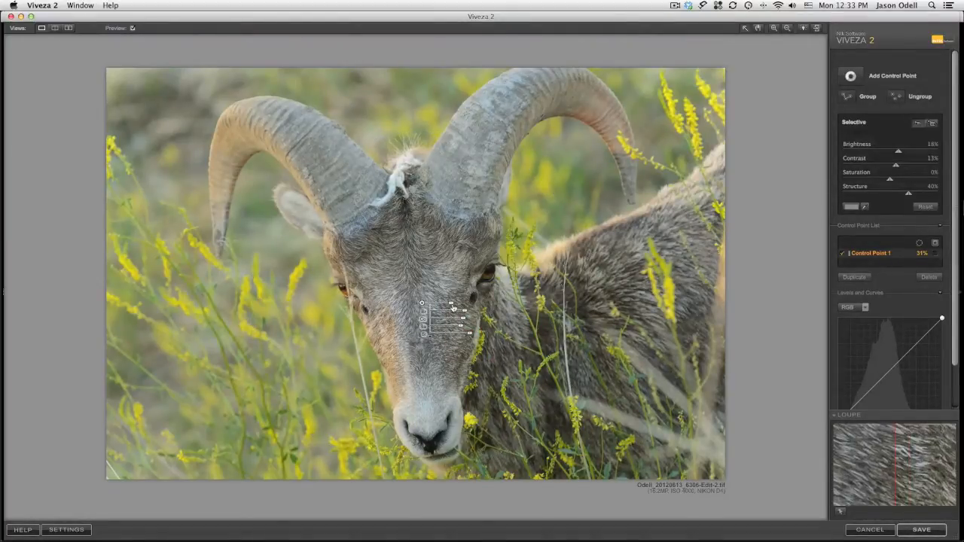
pyautogui.moveTo(452, 302); pyautogui.dragTo(449, 302)
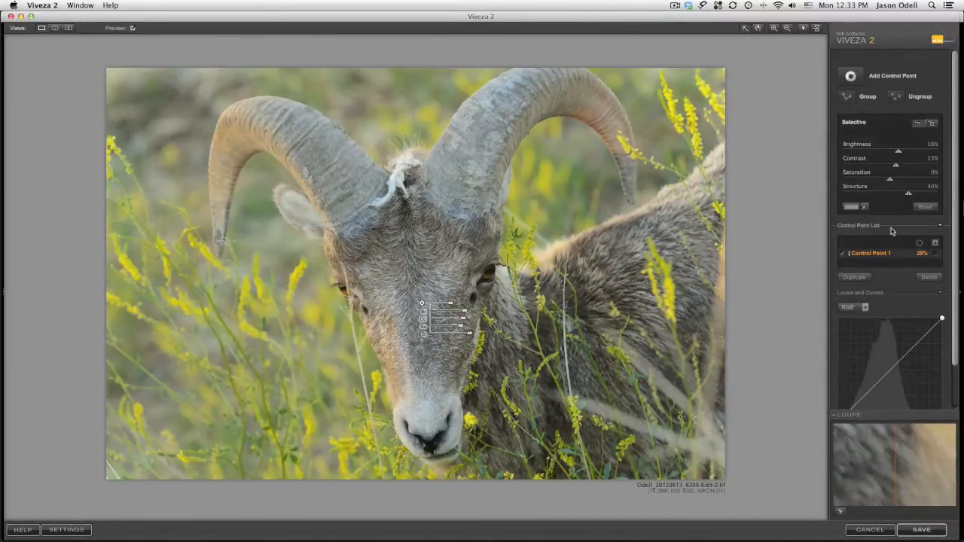
# Step: Reduce the face control point's size to 19% while viewing its mask, and return to the normal view
pyautogui.click(935, 255)
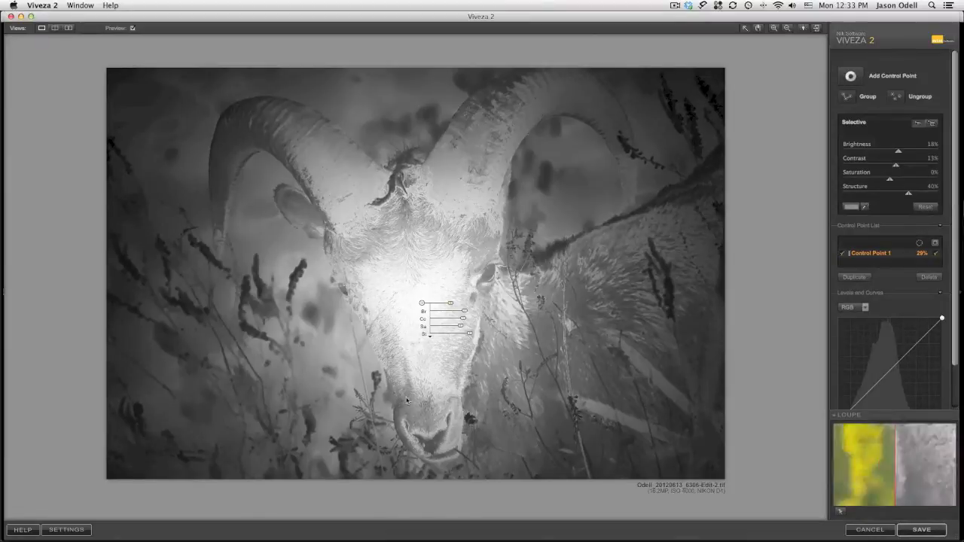
pyautogui.moveTo(448, 300); pyautogui.dragTo(445, 302)
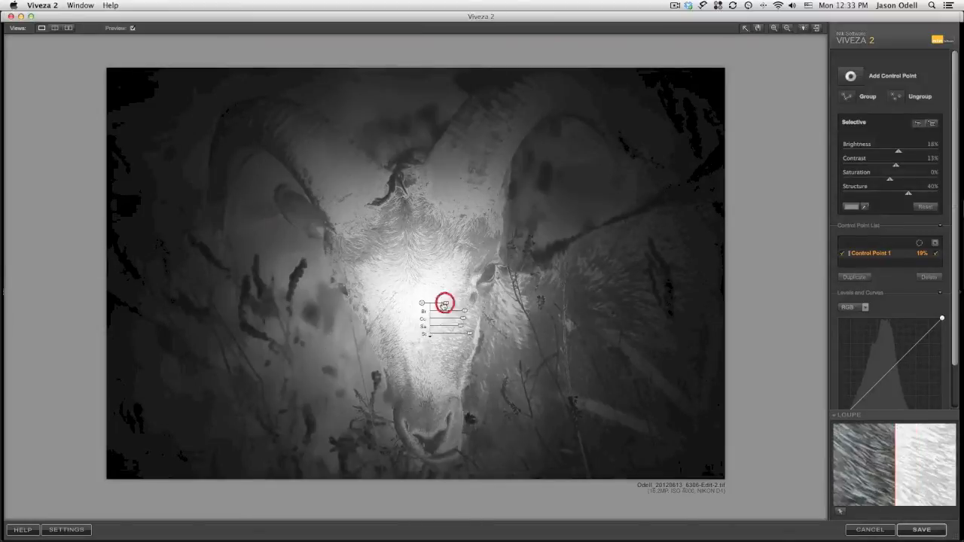
pyautogui.click(936, 253)
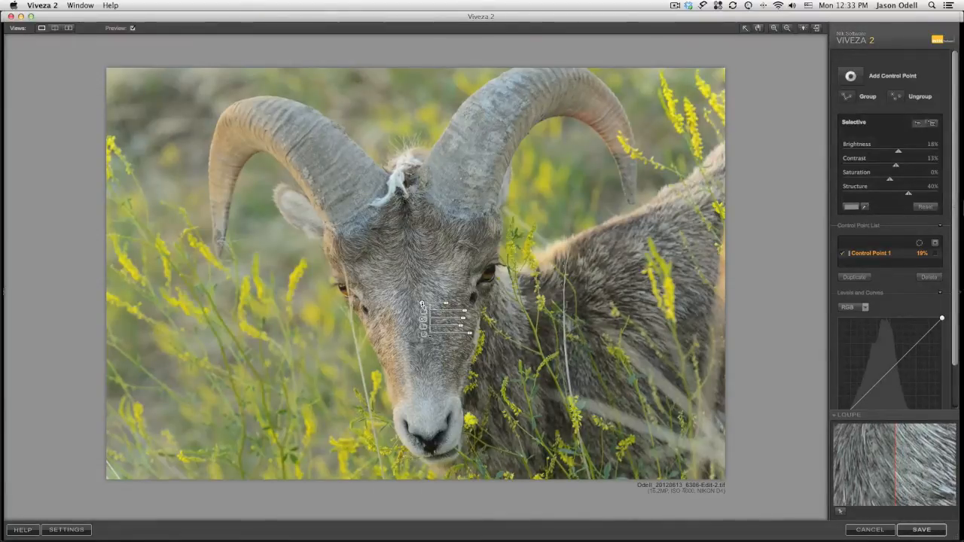
# Step: Duplicate the face control point onto the muzzle at 10% size and onto both horn bases at 15% size
pyautogui.moveTo(422, 304); pyautogui.dragTo(447, 406)
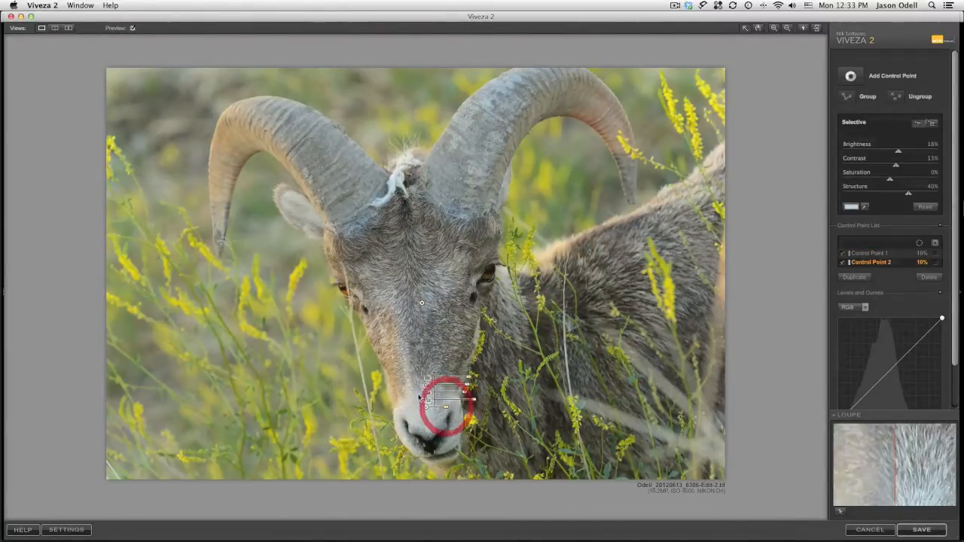
pyautogui.moveTo(422, 304); pyautogui.dragTo(491, 235)
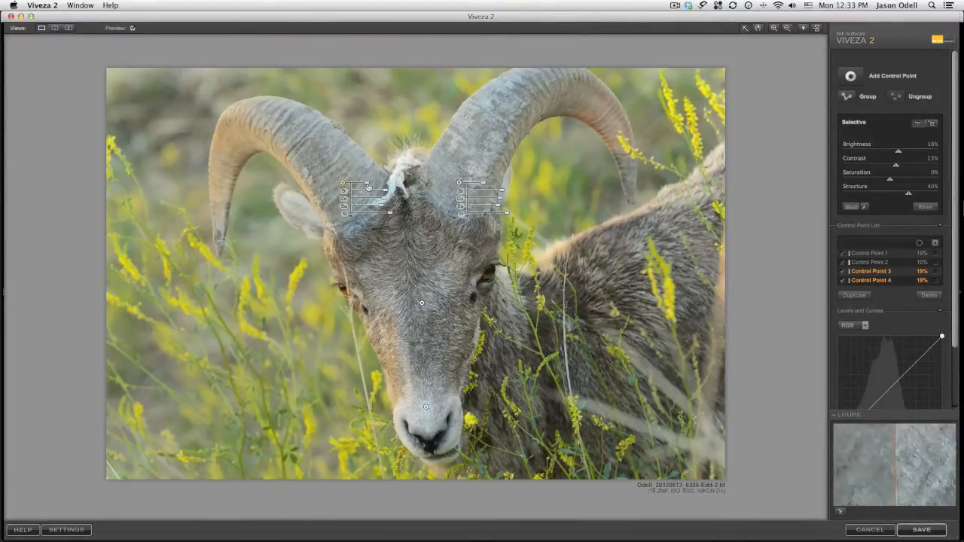
pyautogui.moveTo(483, 186); pyautogui.dragTo(482, 185)
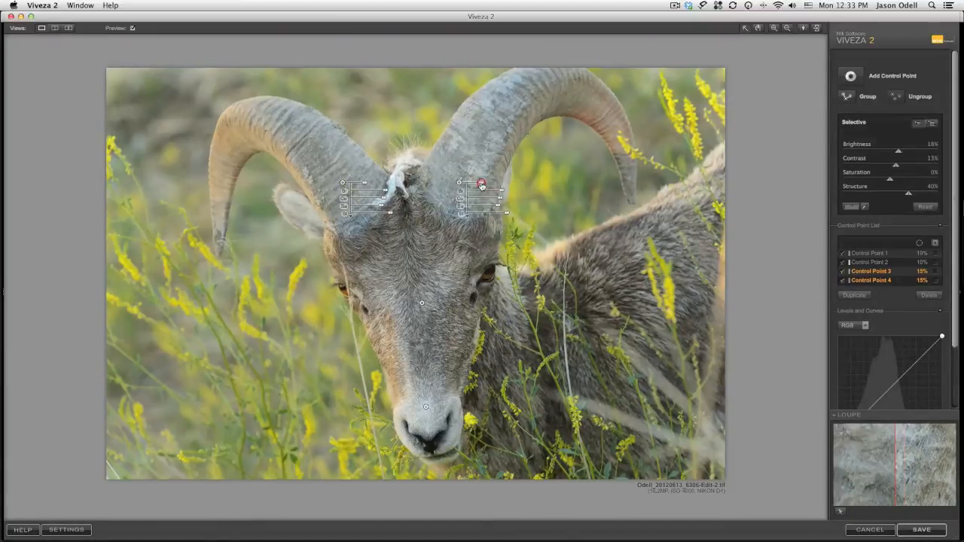
pyautogui.click(484, 289)
# Step: Examine the combined mask of all four control points on the face and horns
pyautogui.click(936, 243)
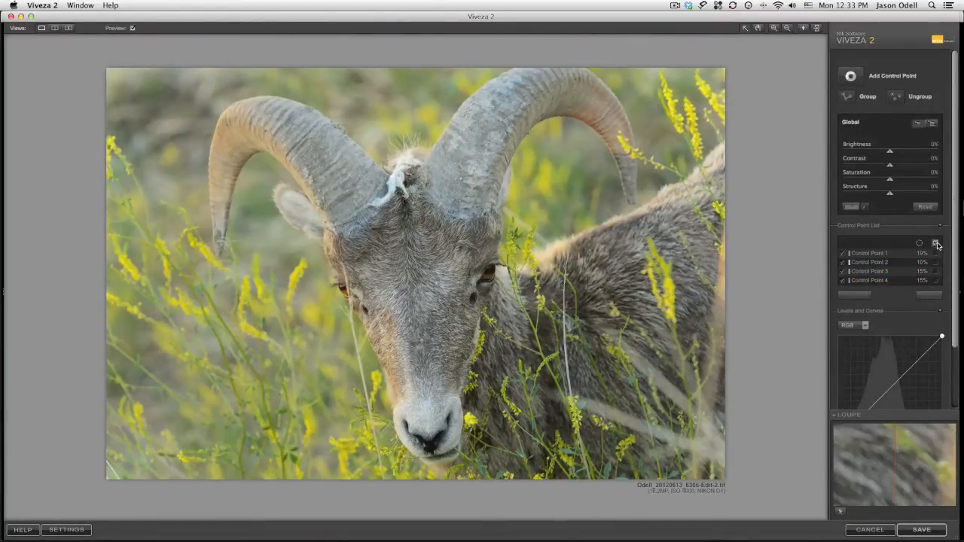
pyautogui.click(937, 243)
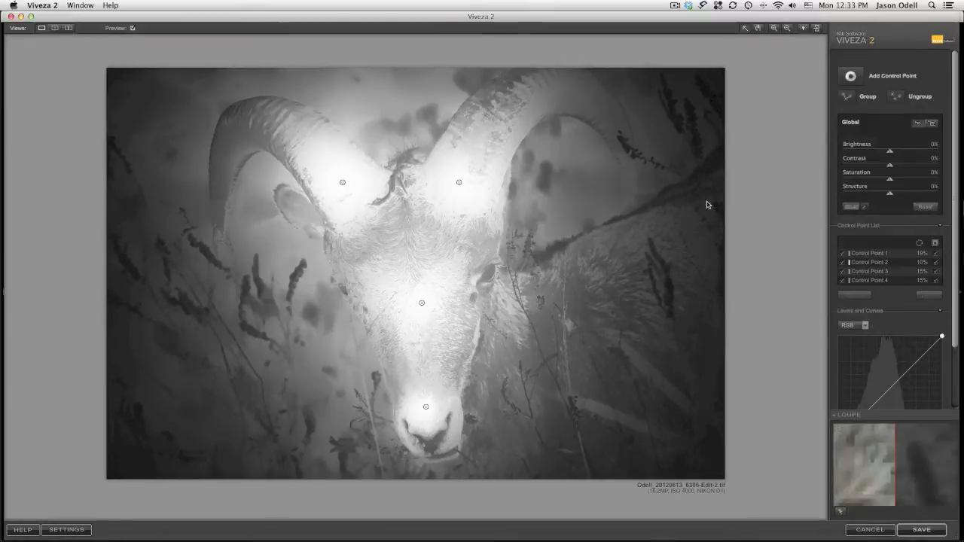
pyautogui.click(936, 243)
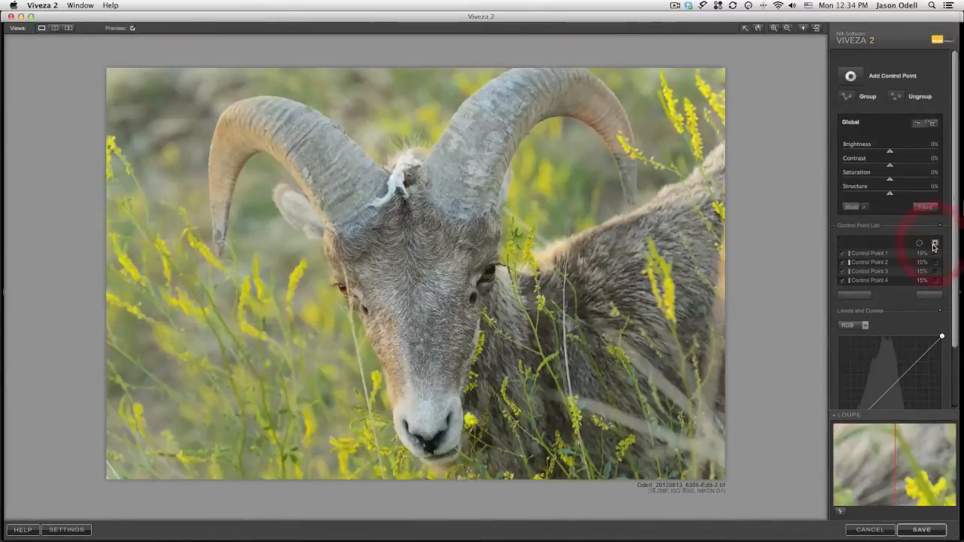
# Step: Add a control point in the upper-left background corner with size 39%, brightness -49%, contrast -17% and saturation -19%
pyautogui.click(845, 75)
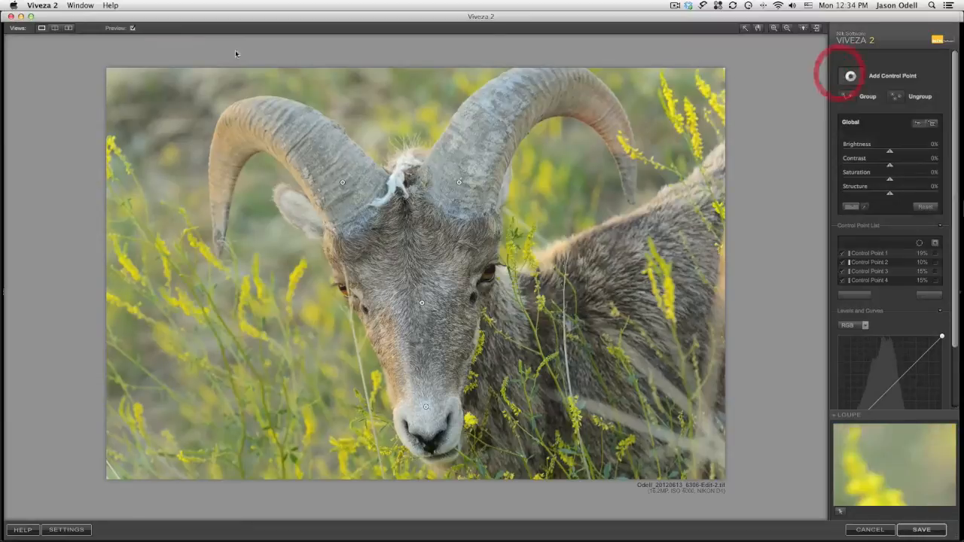
pyautogui.click(141, 88)
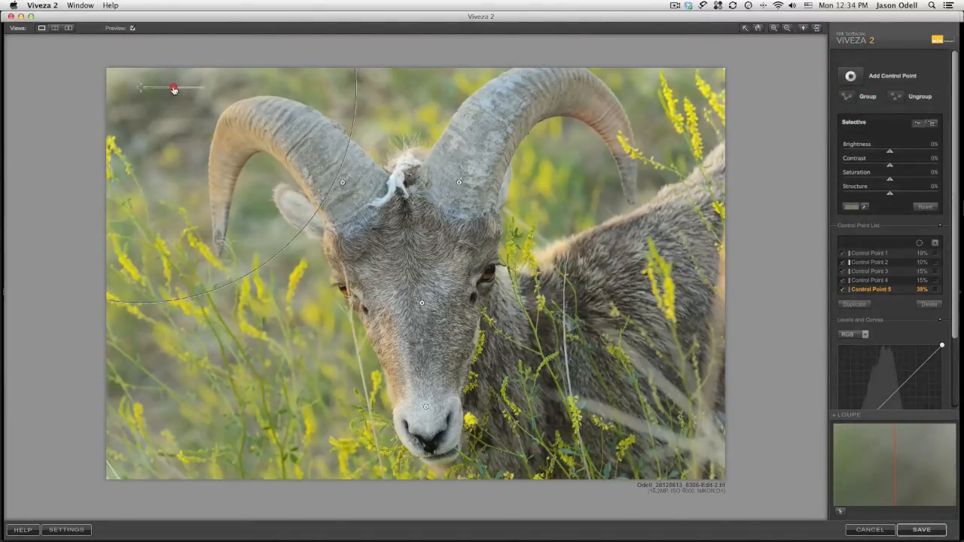
pyautogui.click(173, 89)
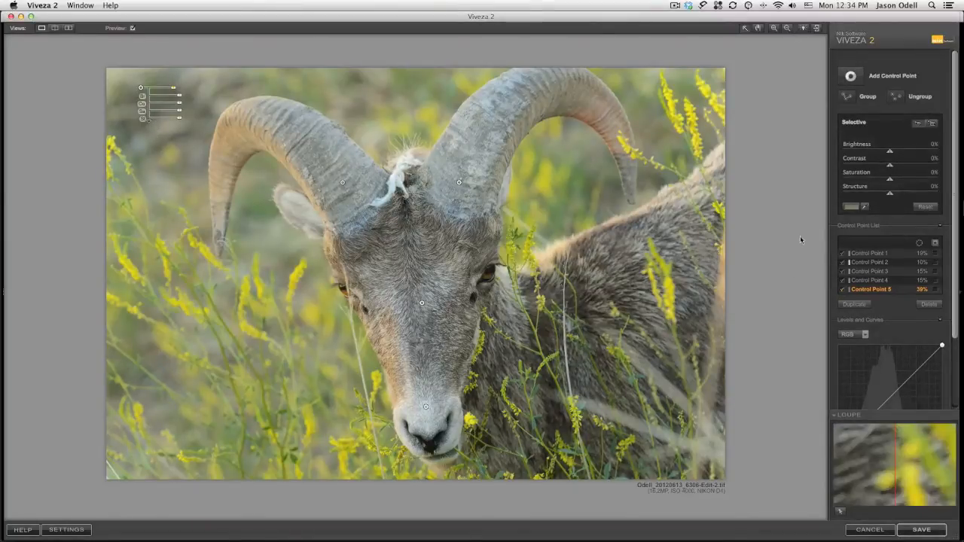
pyautogui.click(935, 290)
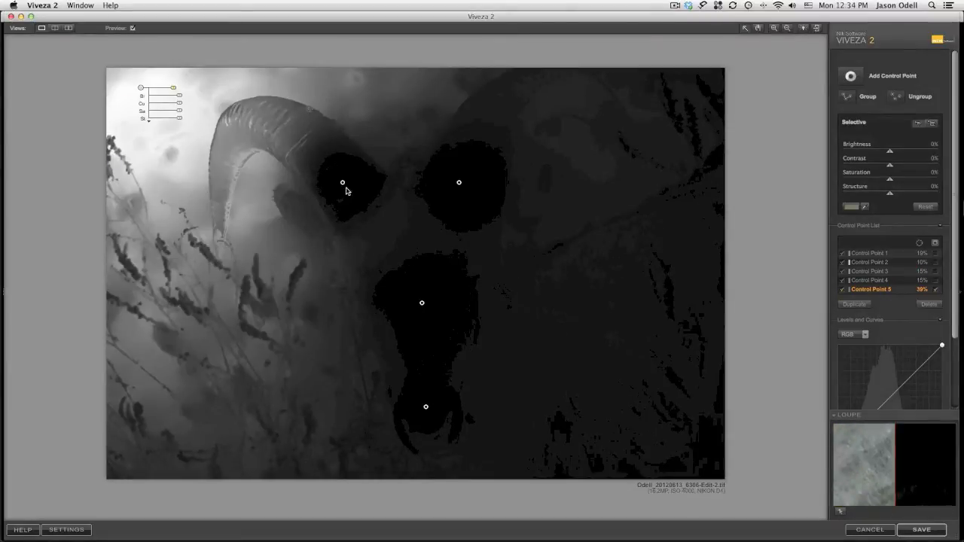
pyautogui.click(935, 292)
pyautogui.moveTo(181, 99); pyautogui.dragTo(171, 98)
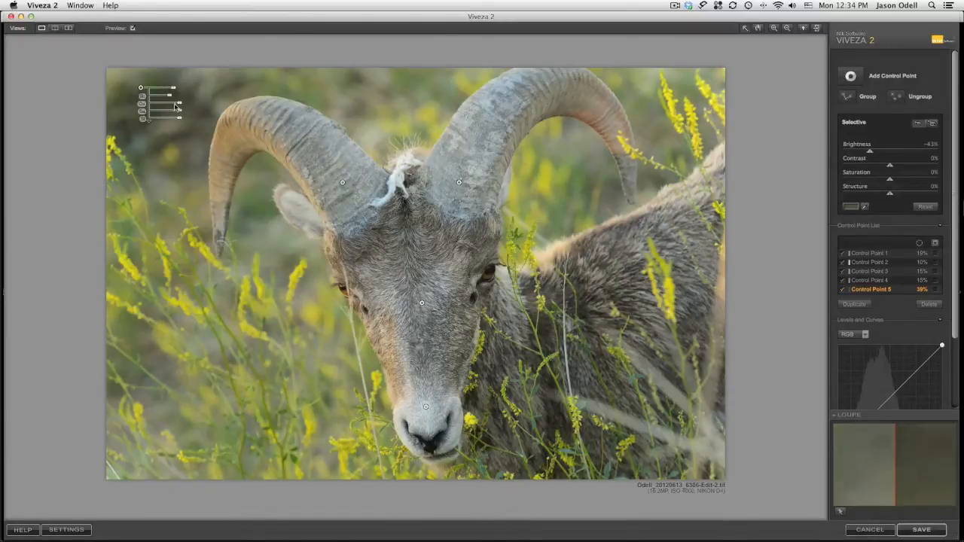
pyautogui.moveTo(180, 106); pyautogui.dragTo(129, 78)
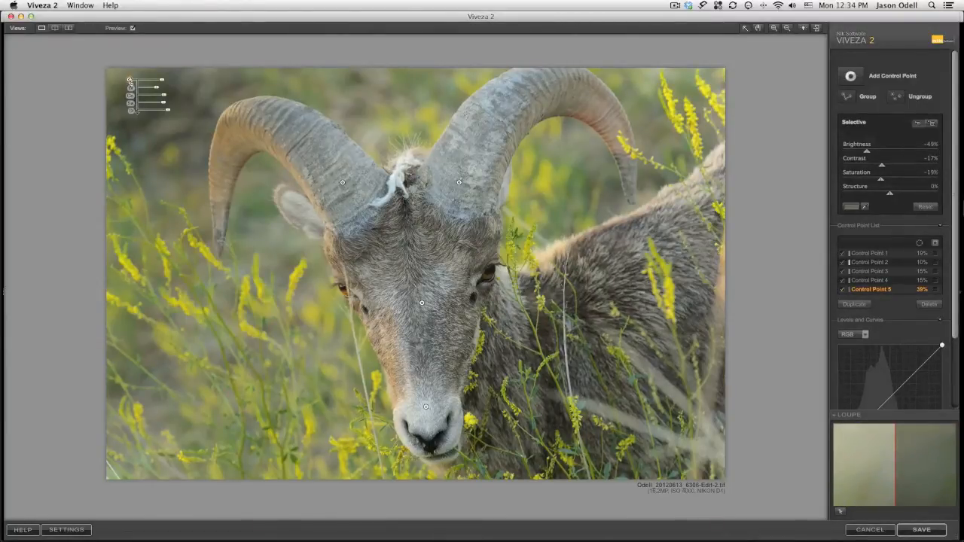
# Step: Duplicate the background control point to the area between the horns, the photo's upper-right corner and its lower-left foliage
pyautogui.moveTo(130, 79); pyautogui.dragTo(380, 89)
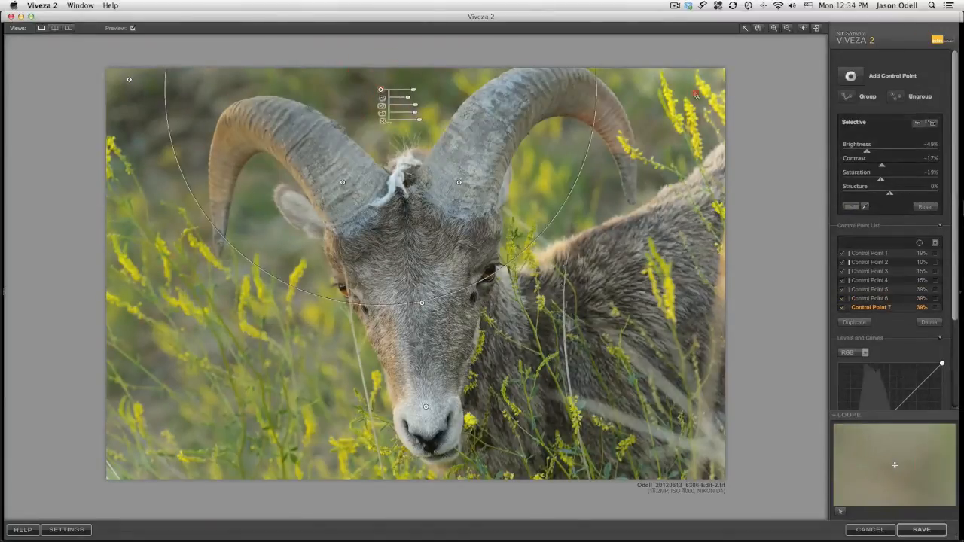
pyautogui.click(716, 79)
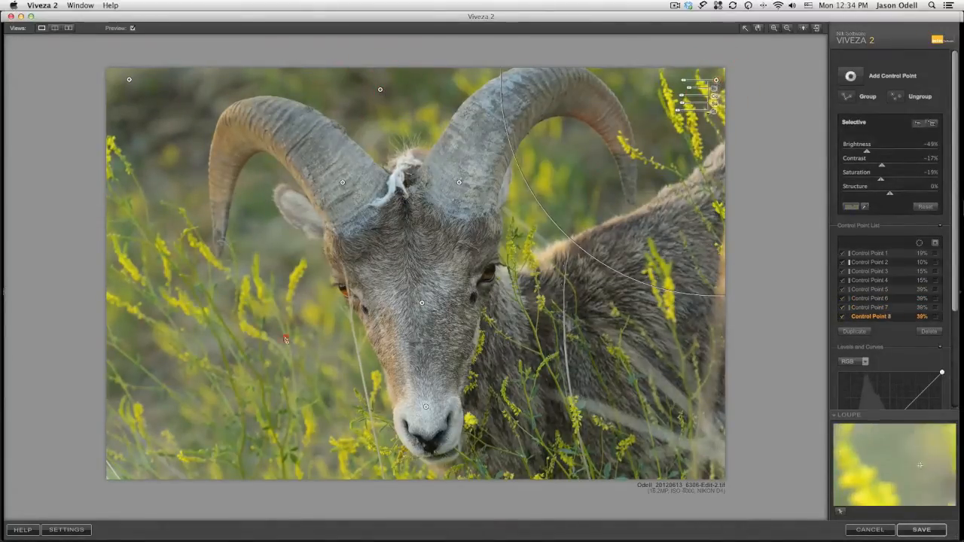
pyautogui.click(164, 440)
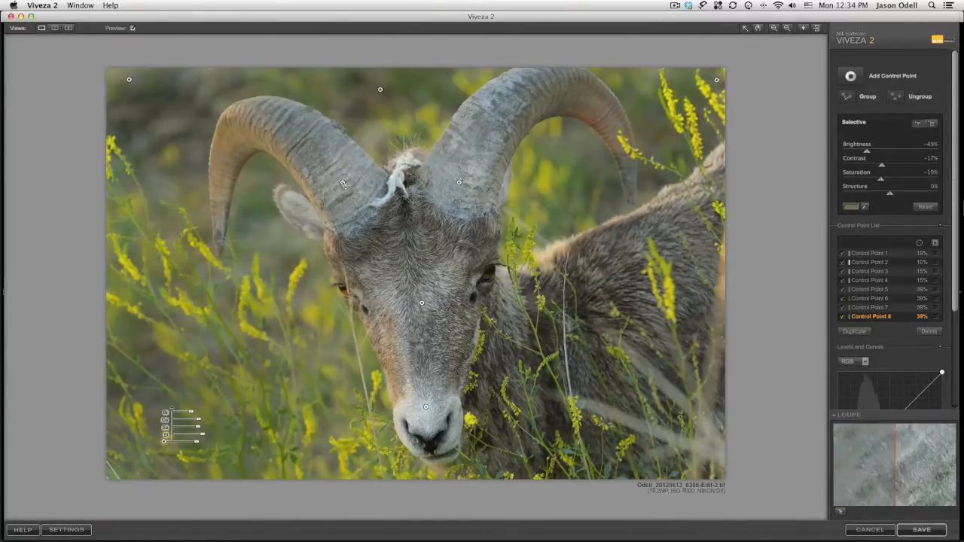
# Step: Duplicate the left horn's control point higher up with brightness 9%, and add one on the right horn's curve with brightness -6% and contrast 11%
pyautogui.click(343, 183)
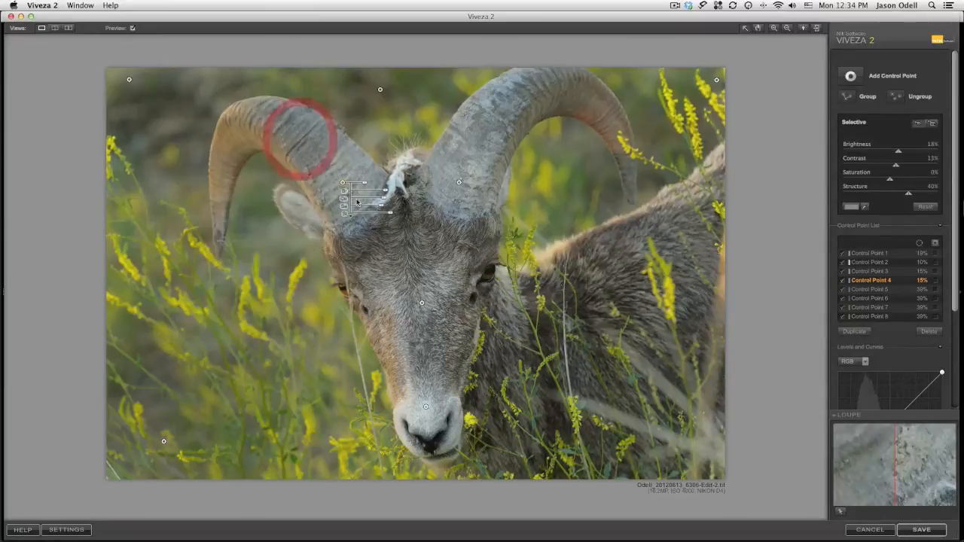
pyautogui.moveTo(342, 183); pyautogui.dragTo(308, 141)
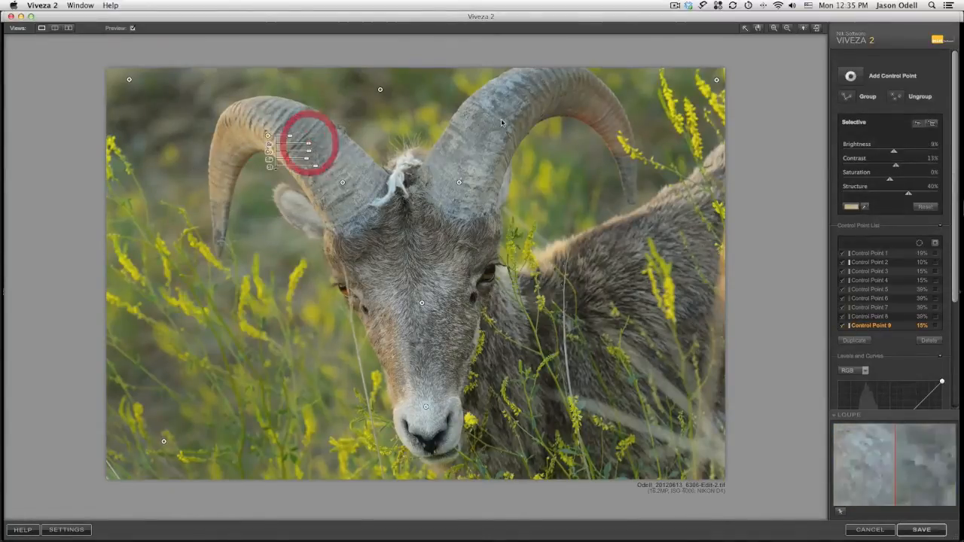
pyautogui.click(850, 76)
pyautogui.click(572, 101)
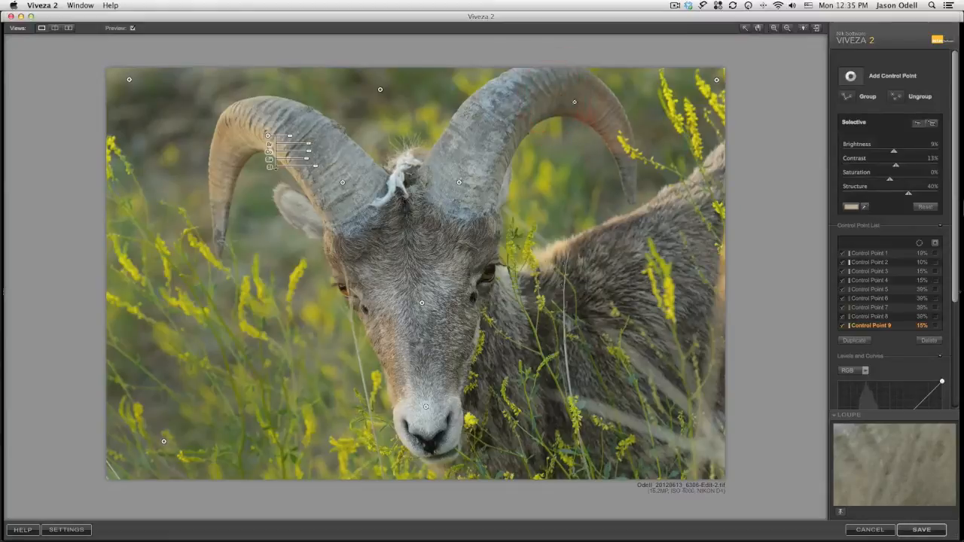
pyautogui.moveTo(607, 108); pyautogui.dragTo(602, 107)
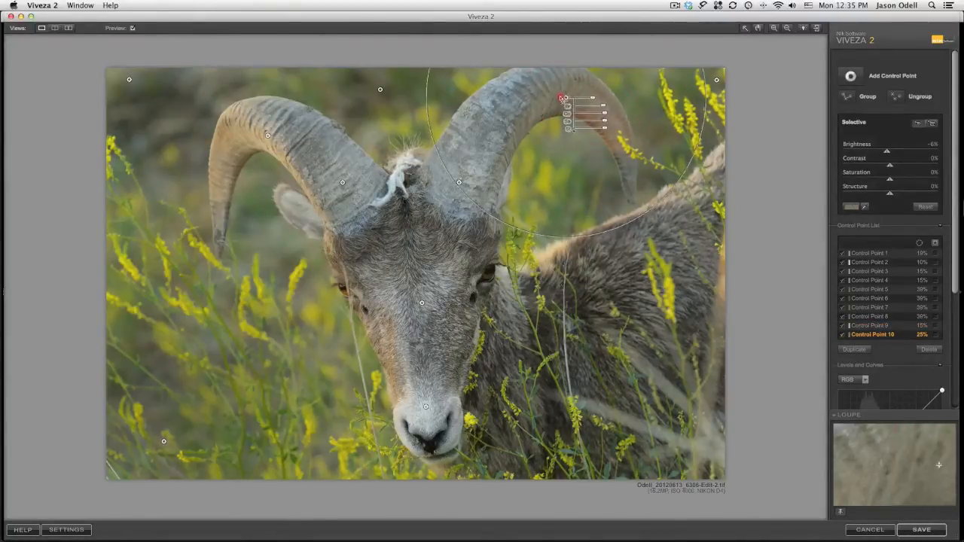
pyautogui.moveTo(596, 115); pyautogui.dragTo(599, 113)
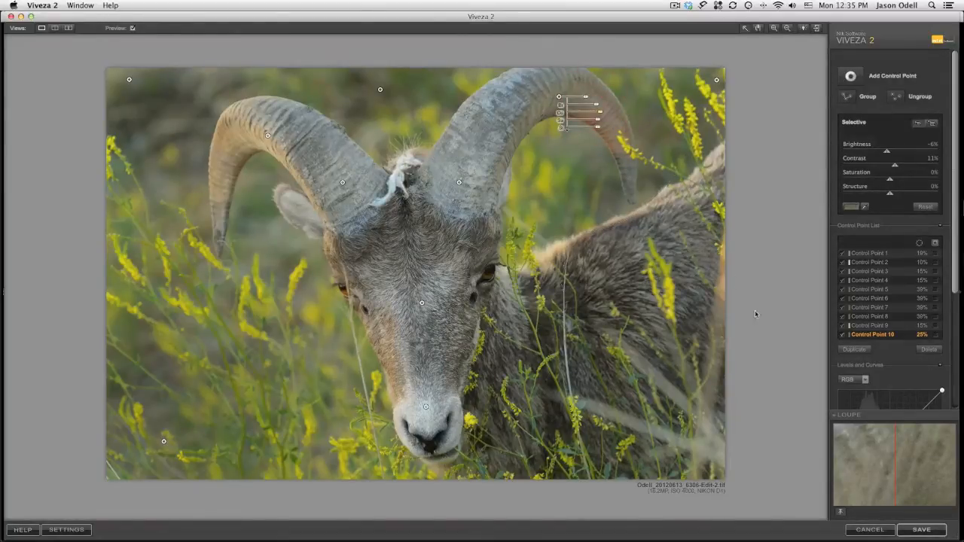
# Step: Move the face control point slightly up the sheep's face and save the Viveza edits back to Lightroom
pyautogui.moveTo(422, 303)
pyautogui.moveTo(422, 302); pyautogui.dragTo(419, 298)
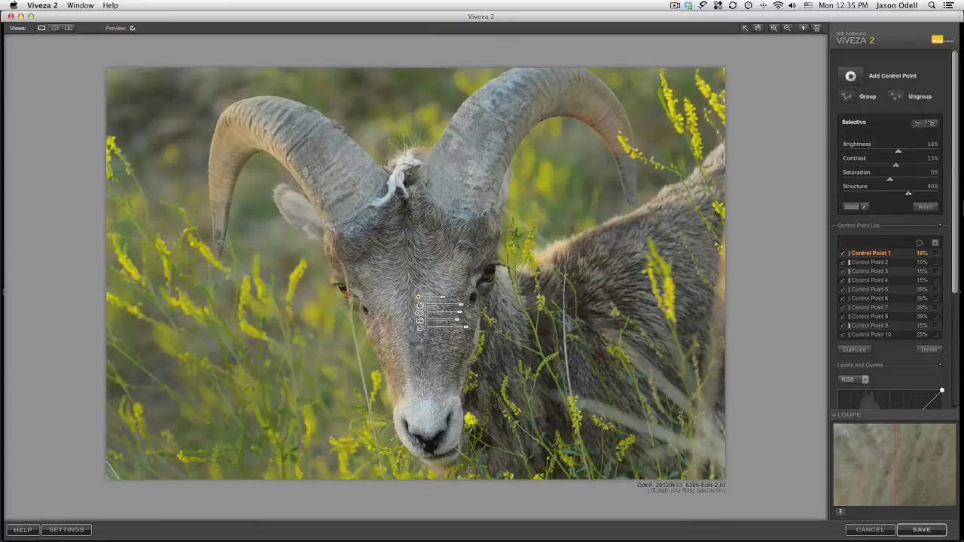
pyautogui.click(922, 529)
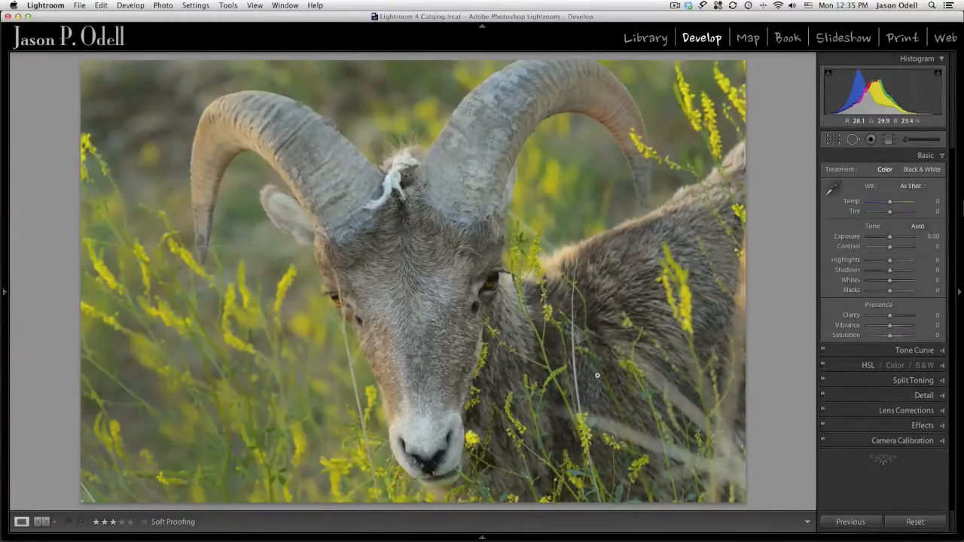
# Step: Select the edited TIFF together with the original NEF and compare the two photos side by side in the Library
pyautogui.moveTo(484, 537)
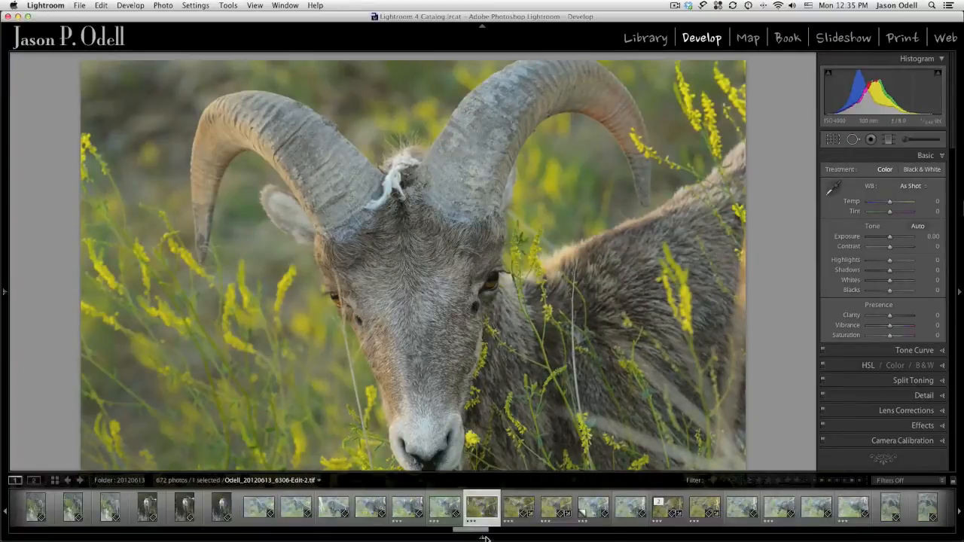
pyautogui.click(553, 509)
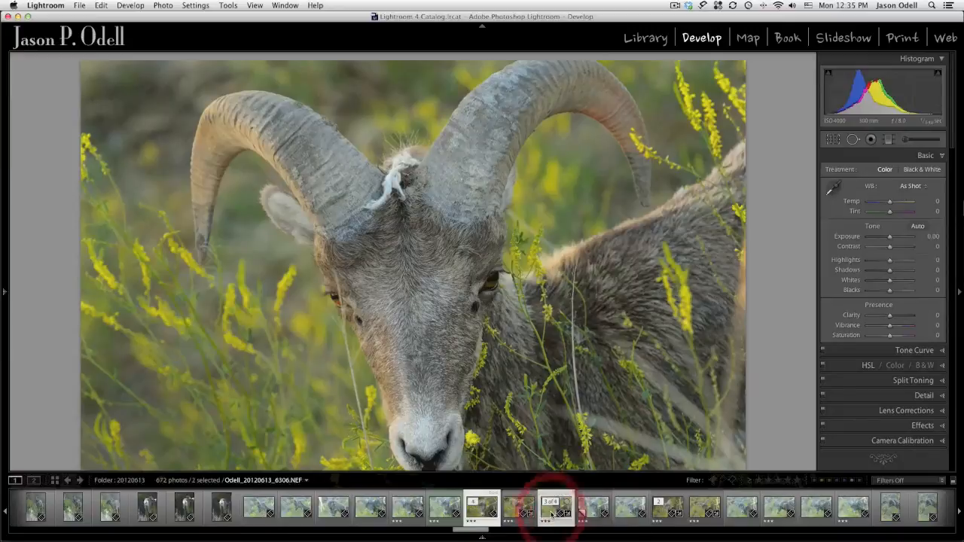
pyautogui.click(656, 41)
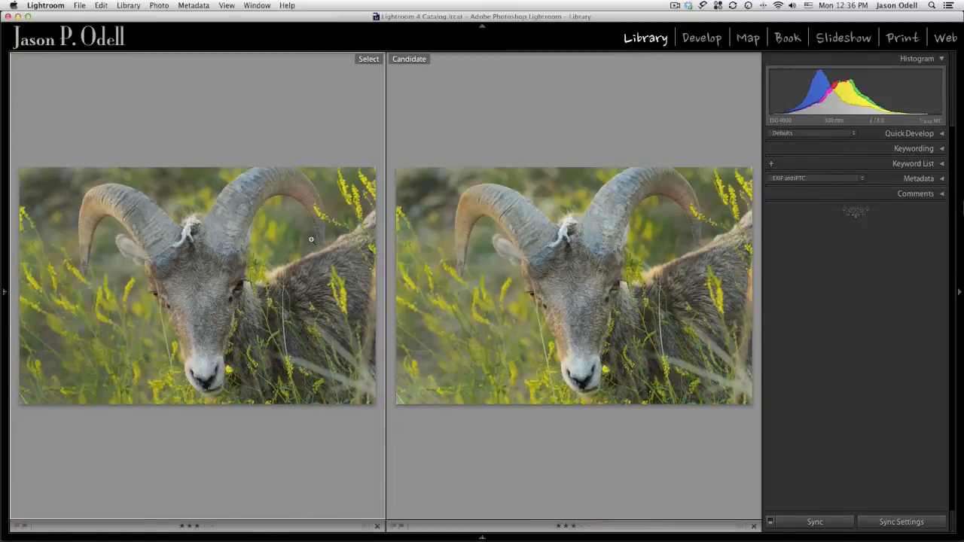
pyautogui.click(675, 5)
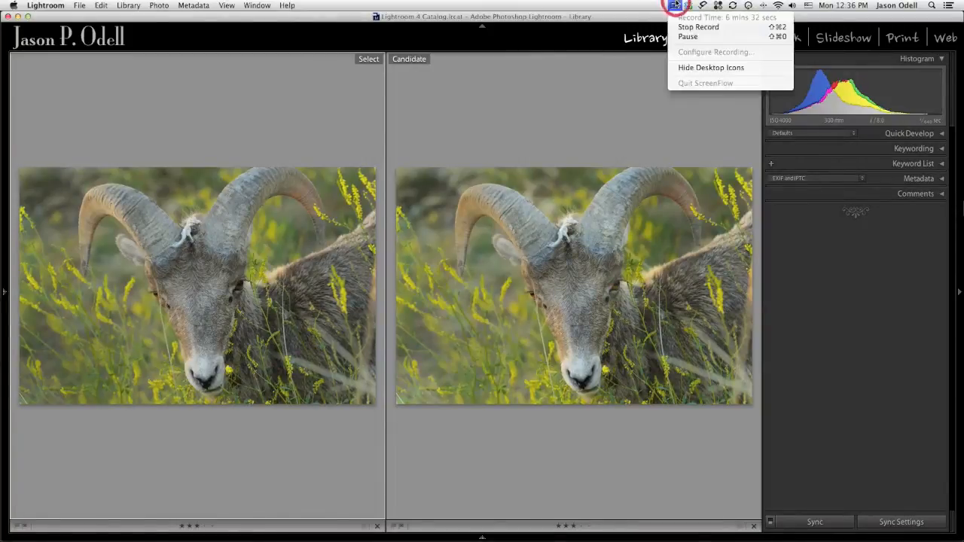